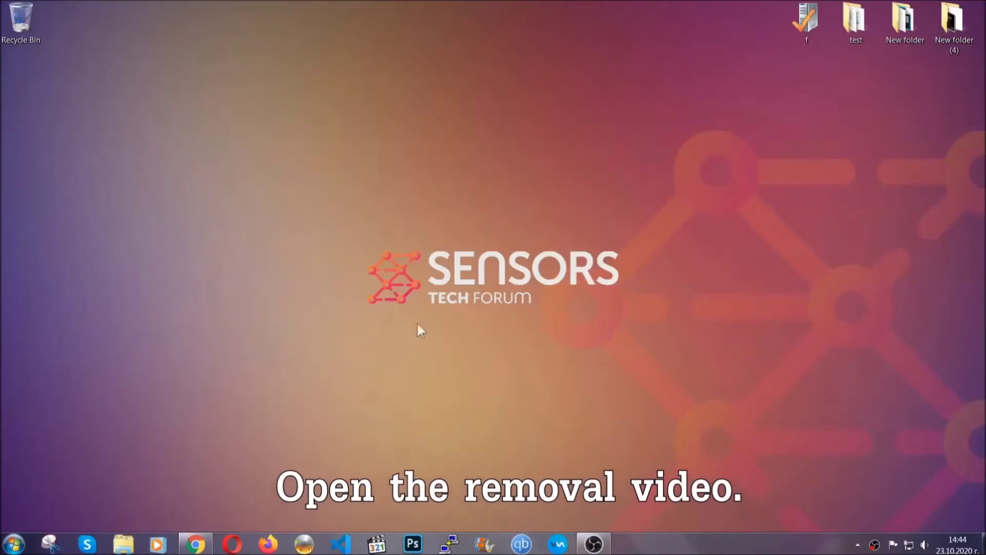
Follow the removal video's sensorstechforum description link and launch the downloaded SpyHunter-Installer.exe.
left_click(196, 545)
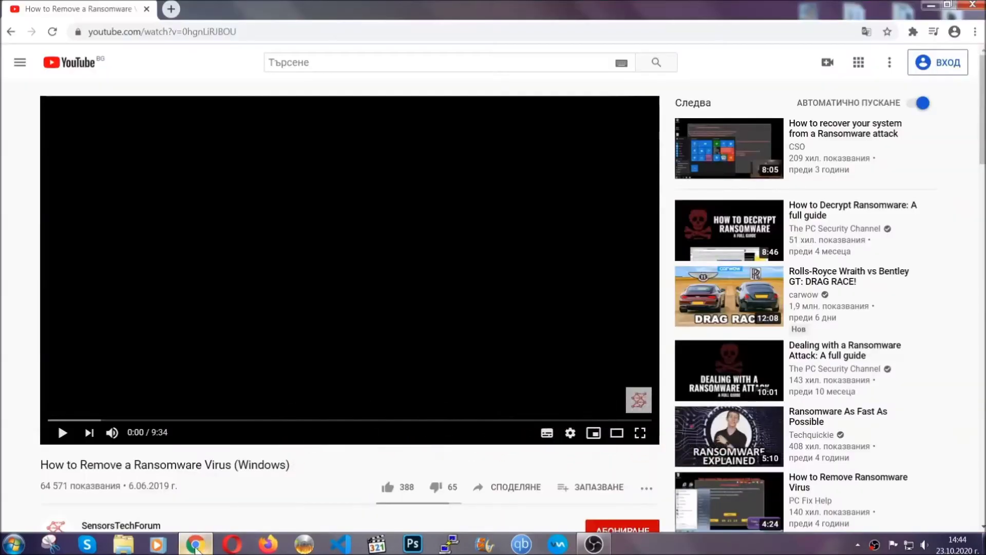
scroll(180, 421, "down", 4)
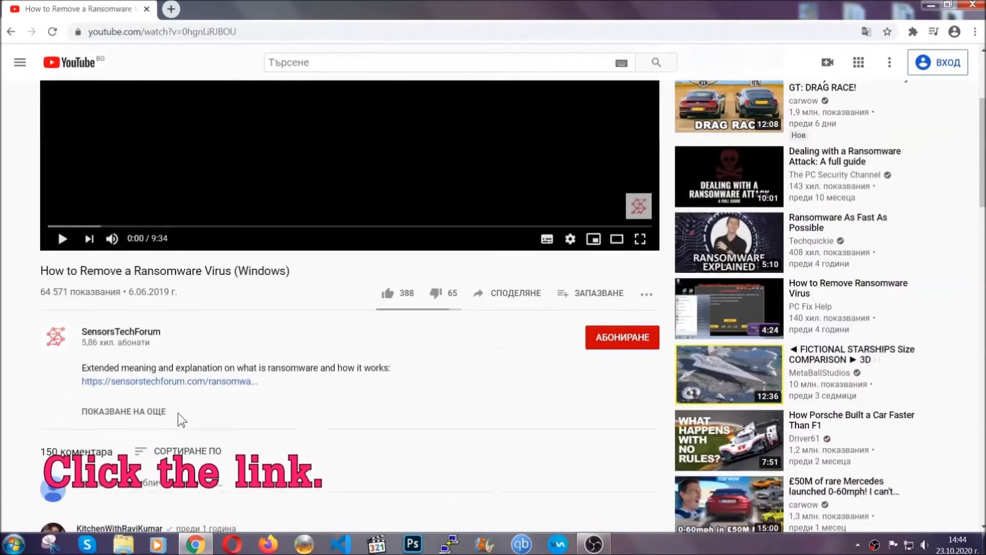
left_click(197, 386)
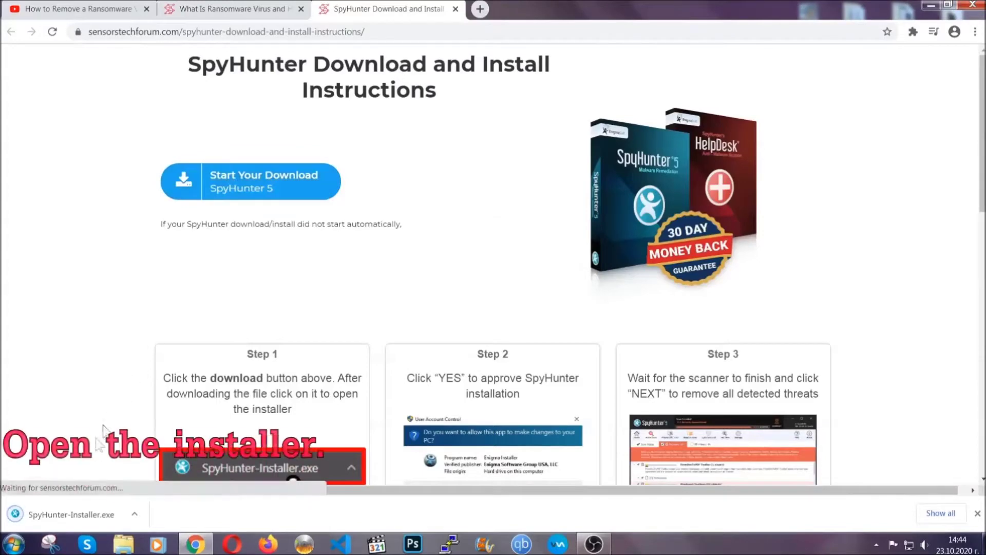
left_click(70, 512)
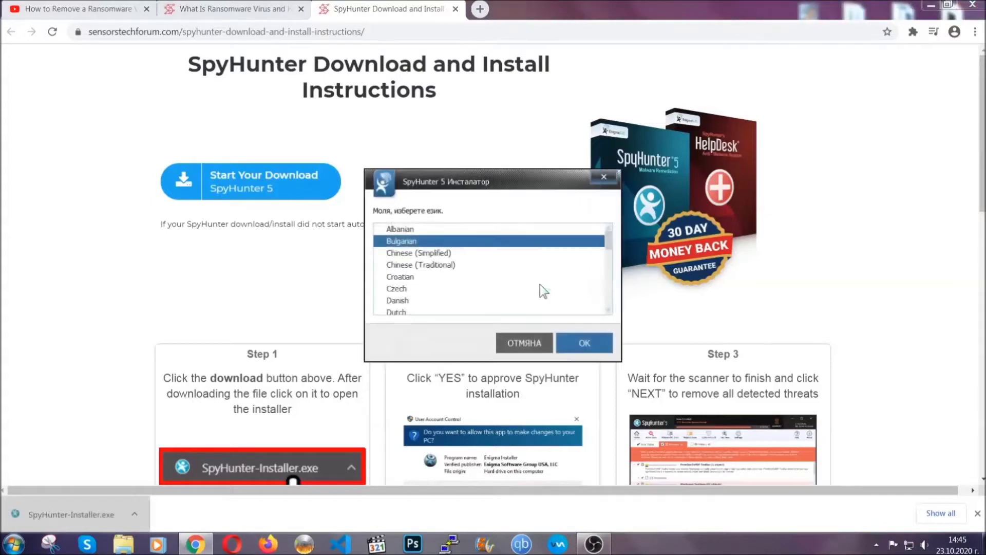
Install SpyHunter 5 in English, accepting the EULA and Privacy Policy.
scroll(513, 285, "down", 2)
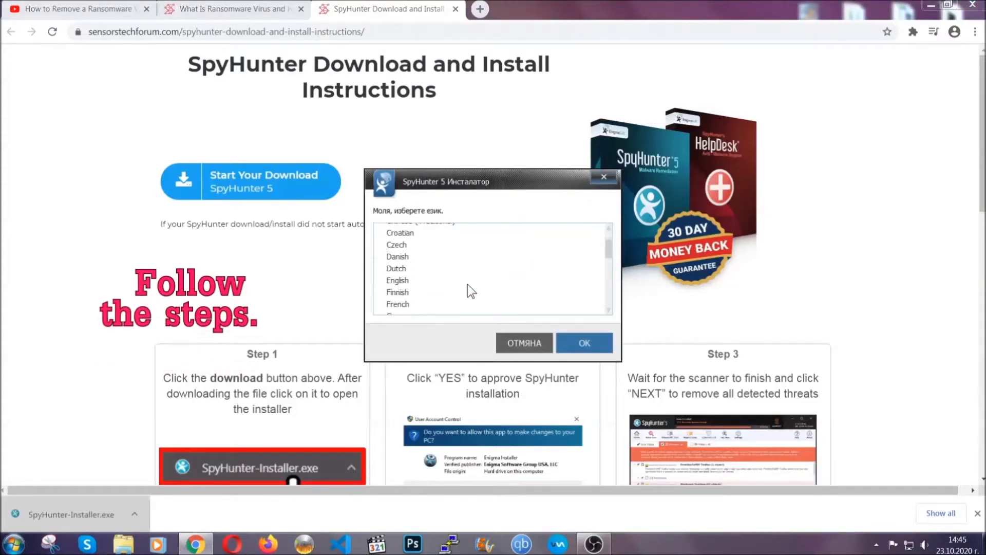
left_click(464, 282)
left_click(577, 342)
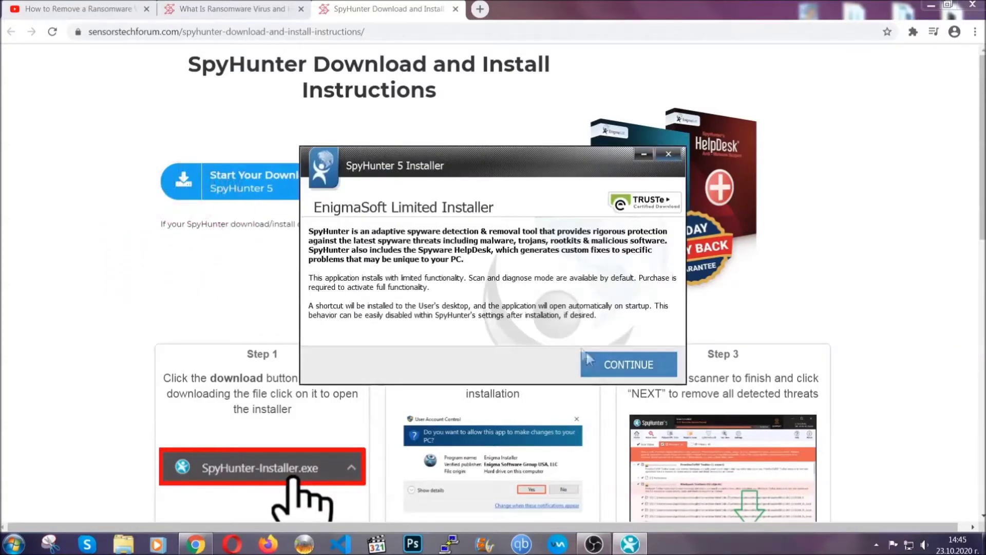
left_click(591, 358)
left_click(566, 333)
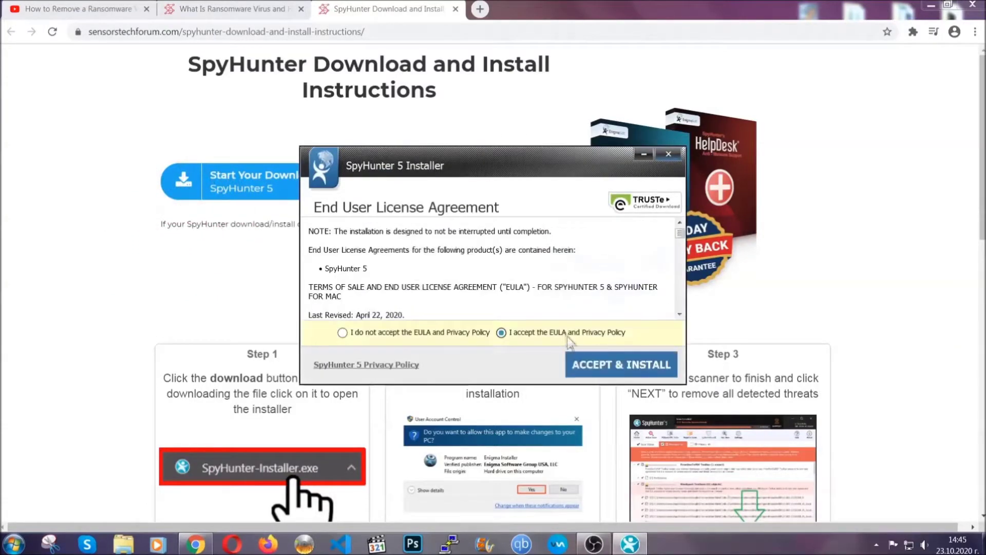
left_click(589, 365)
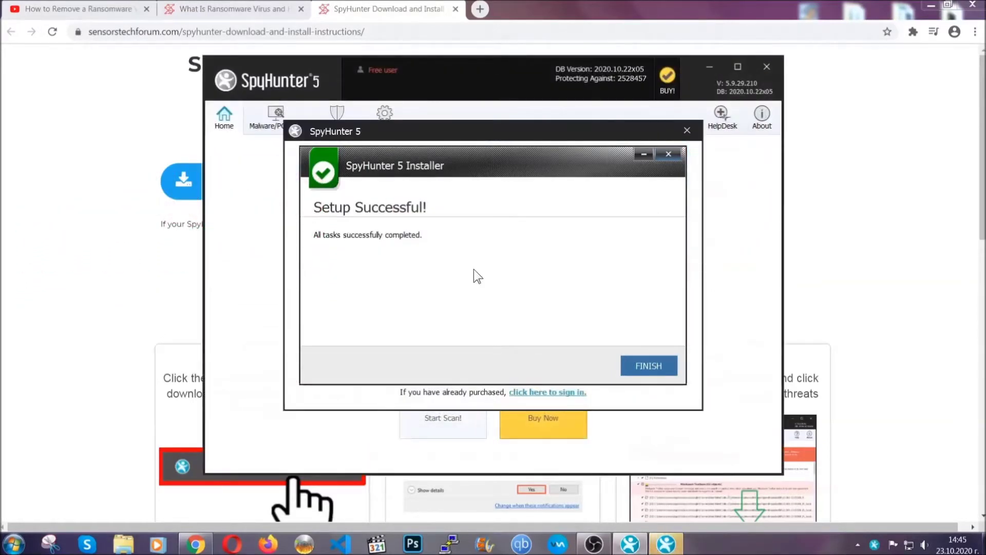
Finish the SpyHunter 5 setup so the program launches and starts scanning.
left_click(631, 367)
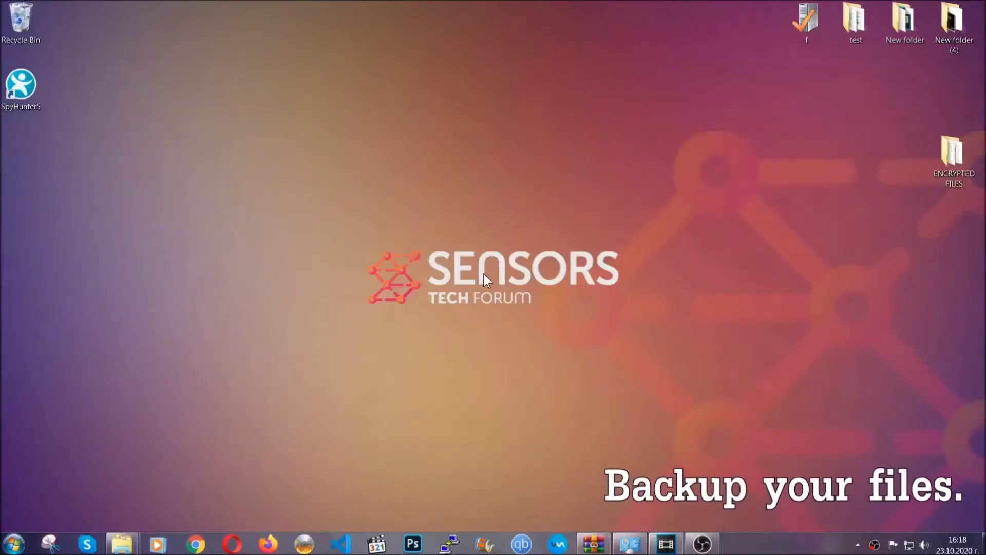
Copy all six .efji files from the ENCRYPTED FILES folder.
double_click(947, 158)
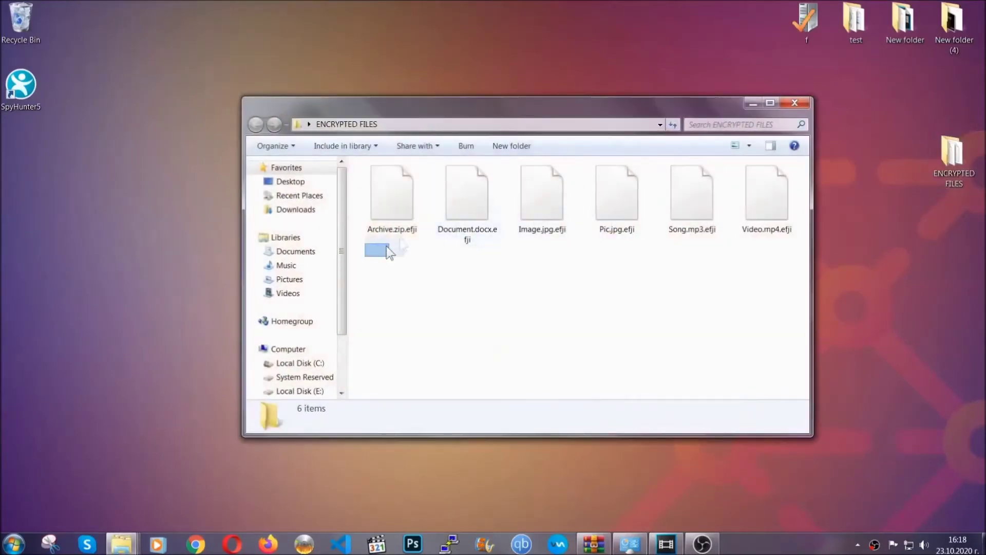
left_click_drag(386, 245, 771, 183)
right_click(772, 182)
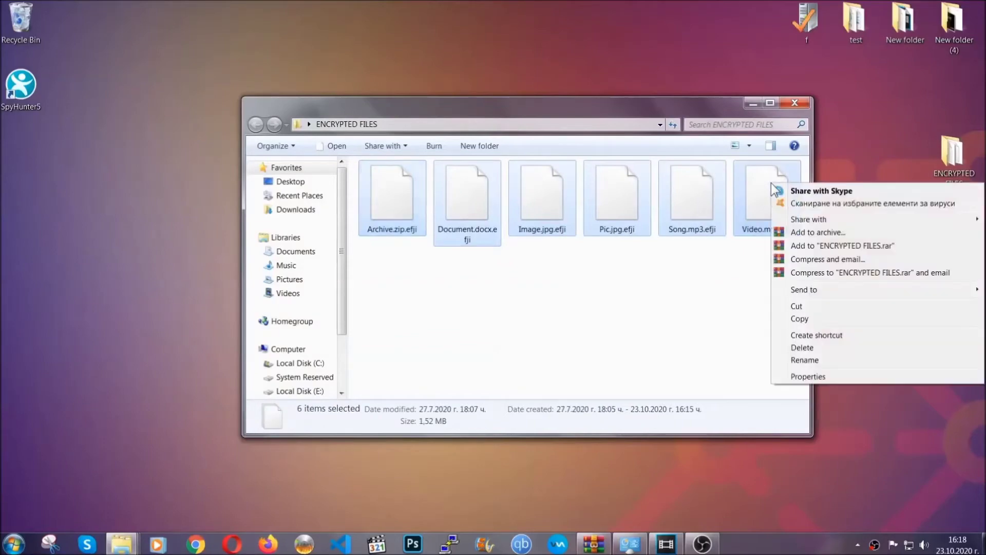
left_click(799, 319)
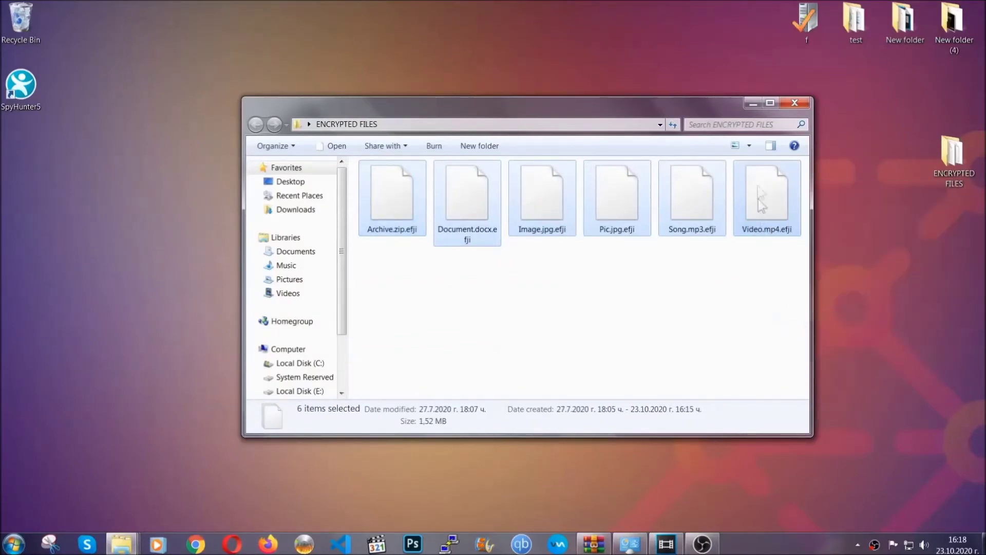
Paste the six copied files onto FLASH DRIVE (H:) and close the drive window.
left_click(755, 103)
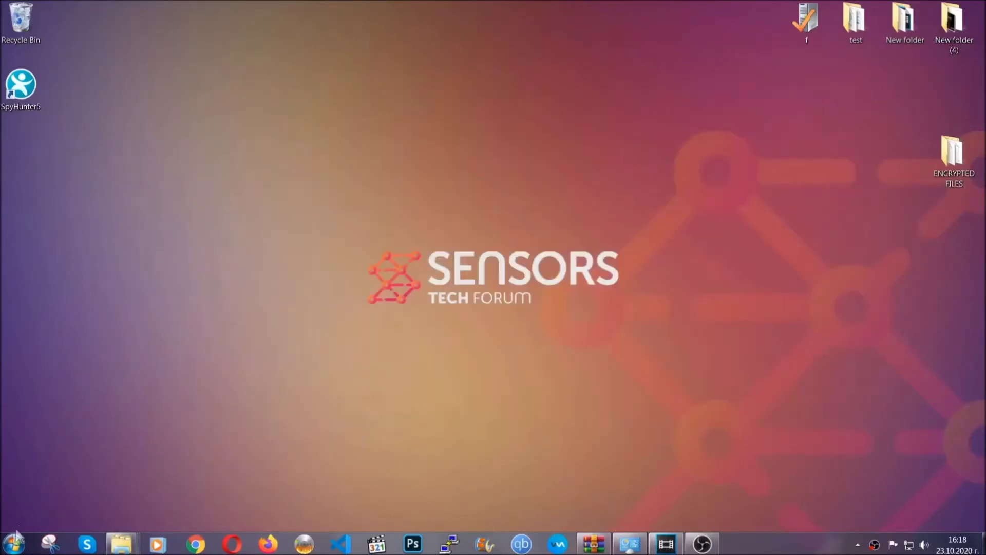
left_click(13, 544)
left_click(187, 384)
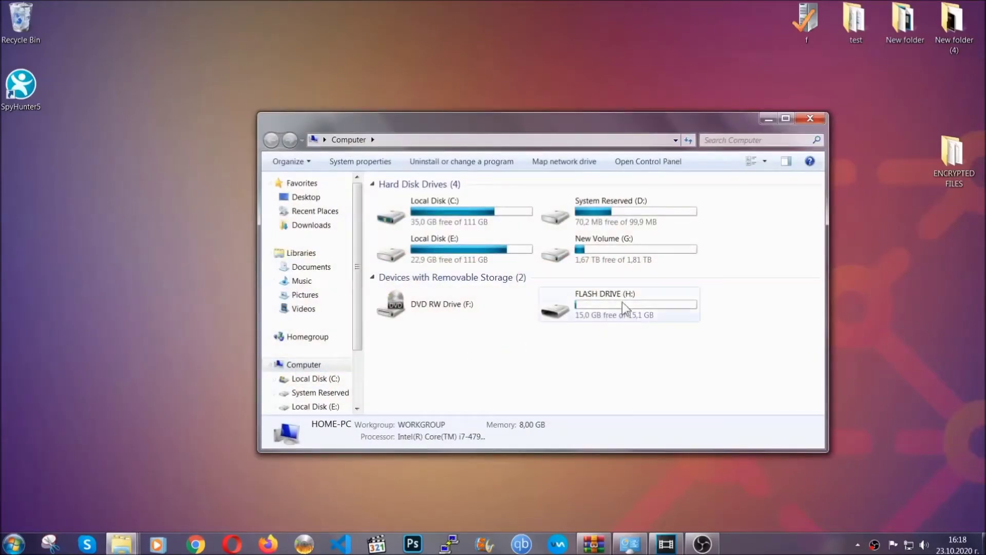
double_click(622, 302)
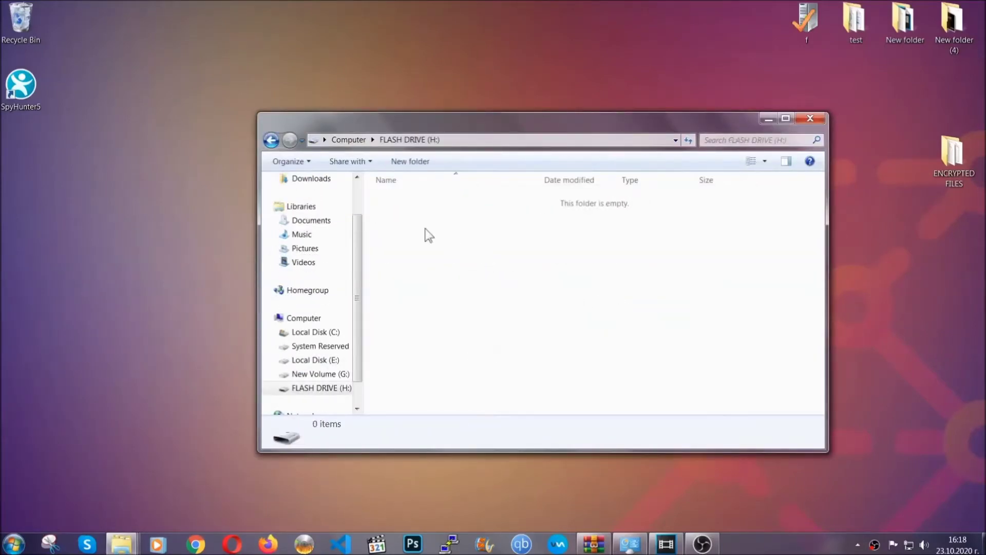
right_click(427, 230)
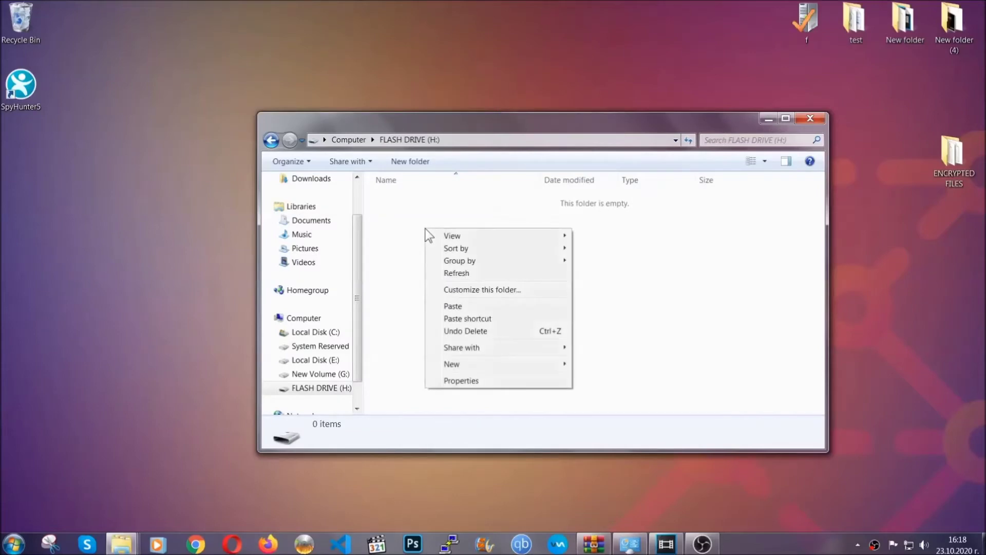
left_click(449, 307)
left_click(450, 308)
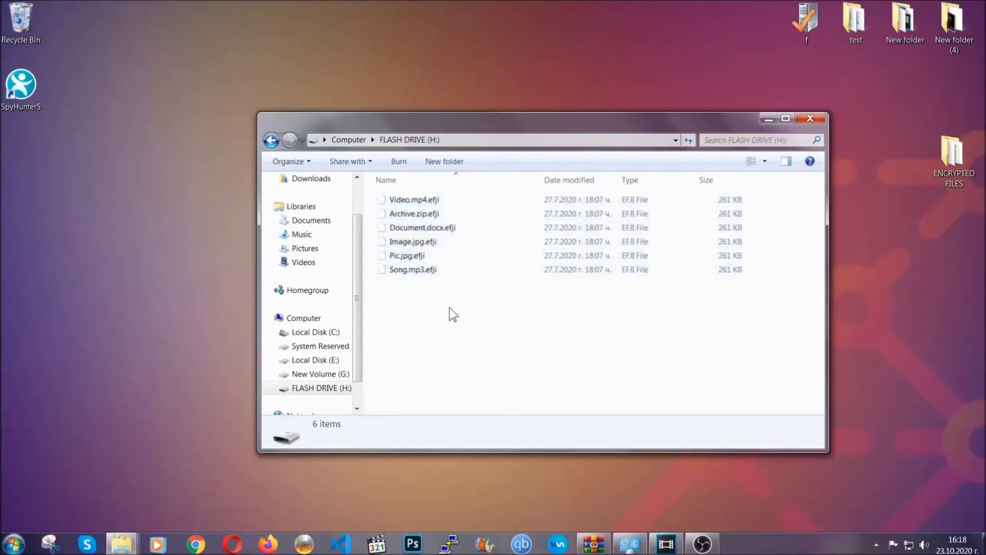
left_click(810, 118)
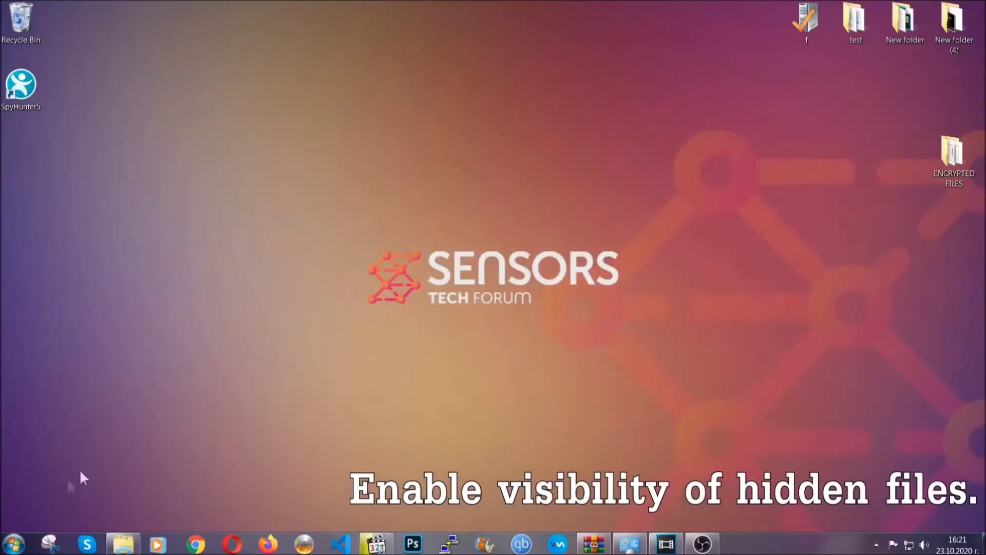
Search Start for 'hidden files and folders' and enable showing hidden files, folders, and drives.
left_click(14, 544)
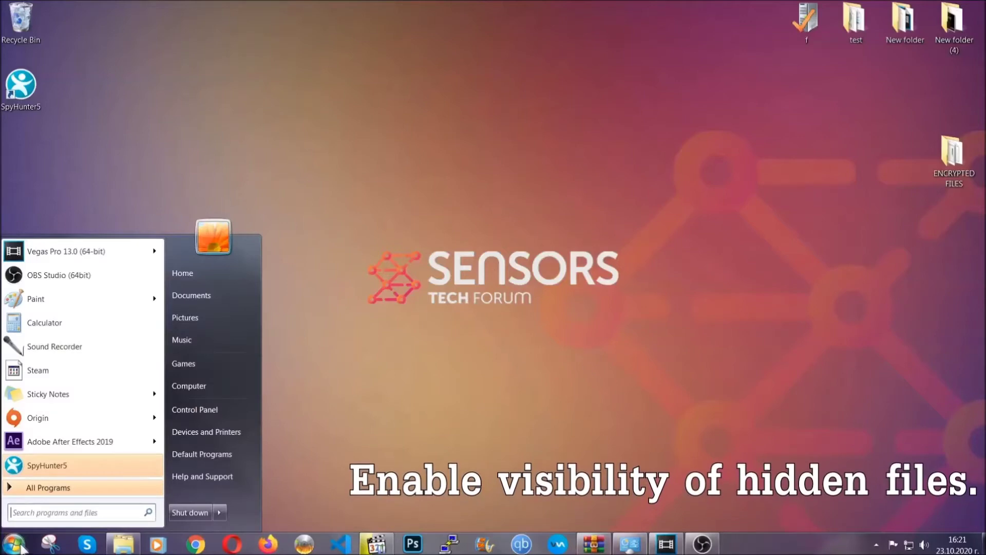
left_click(43, 503)
type("showh")
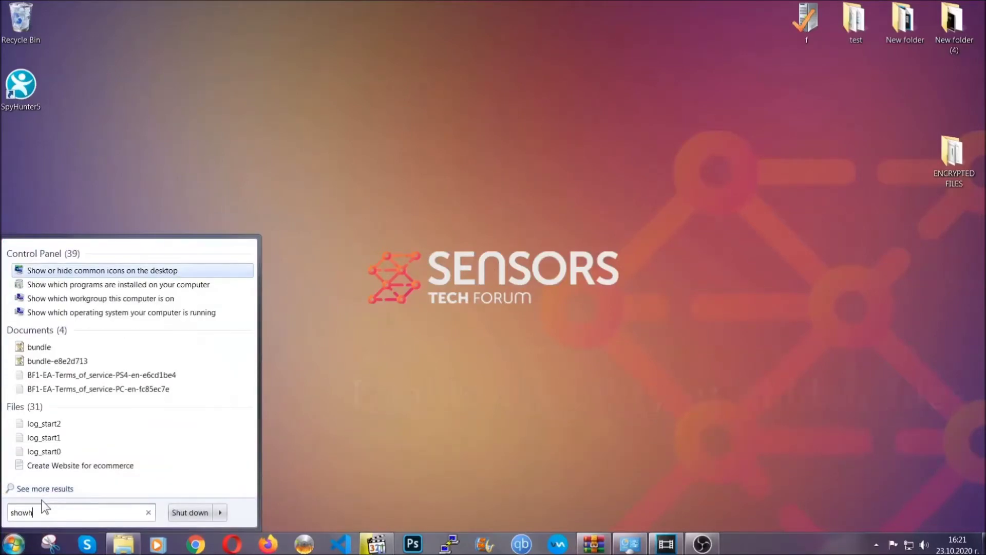
key("BackSpace")
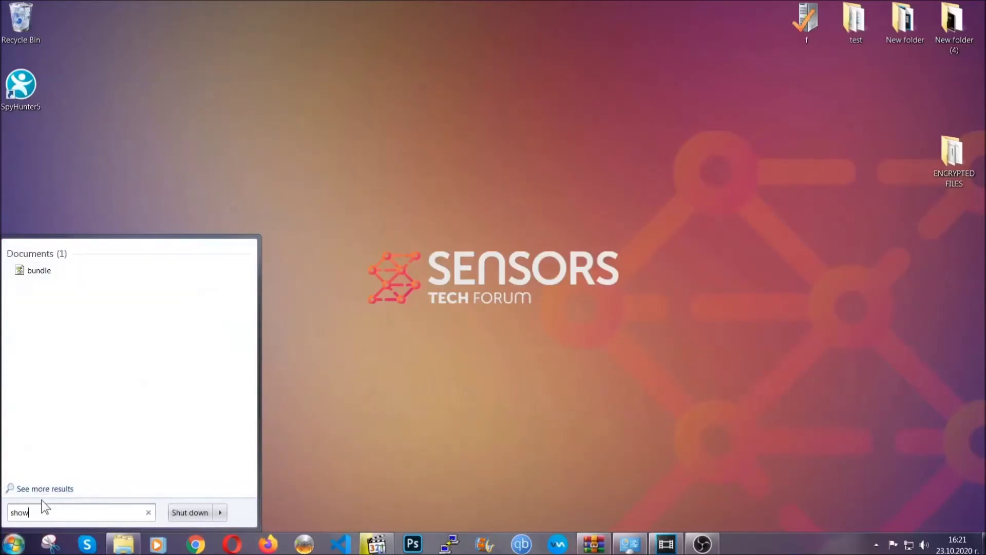
type("hidden files and folders")
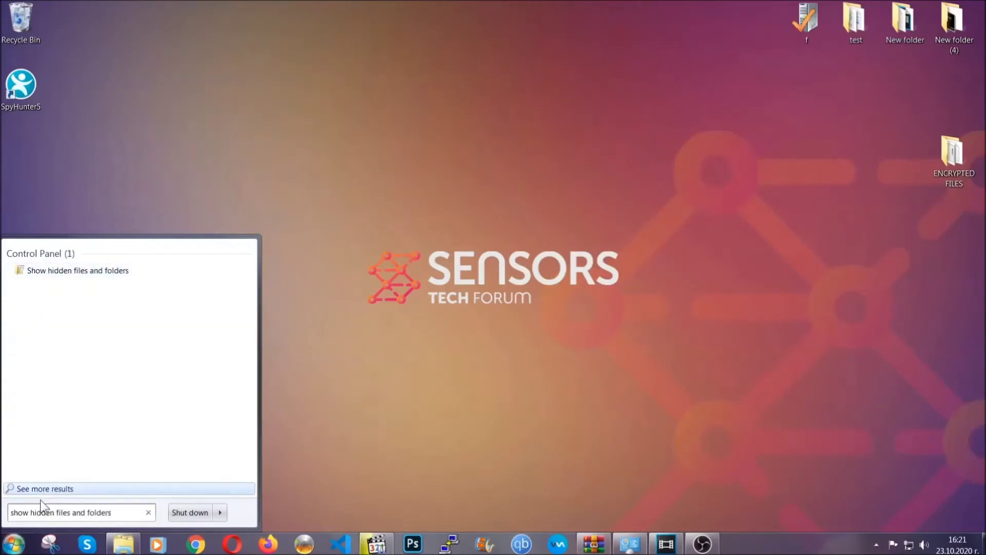
left_click(117, 271)
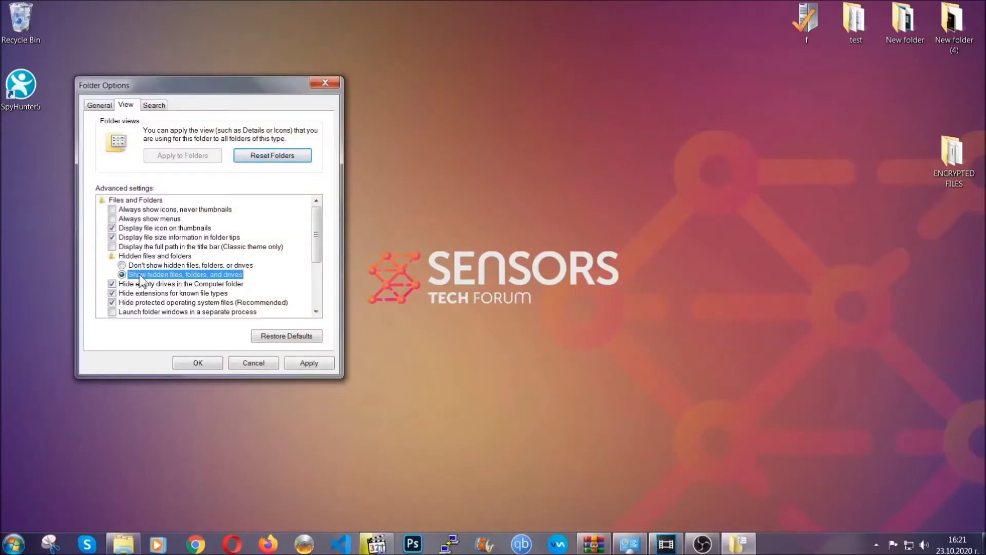
left_click(306, 363)
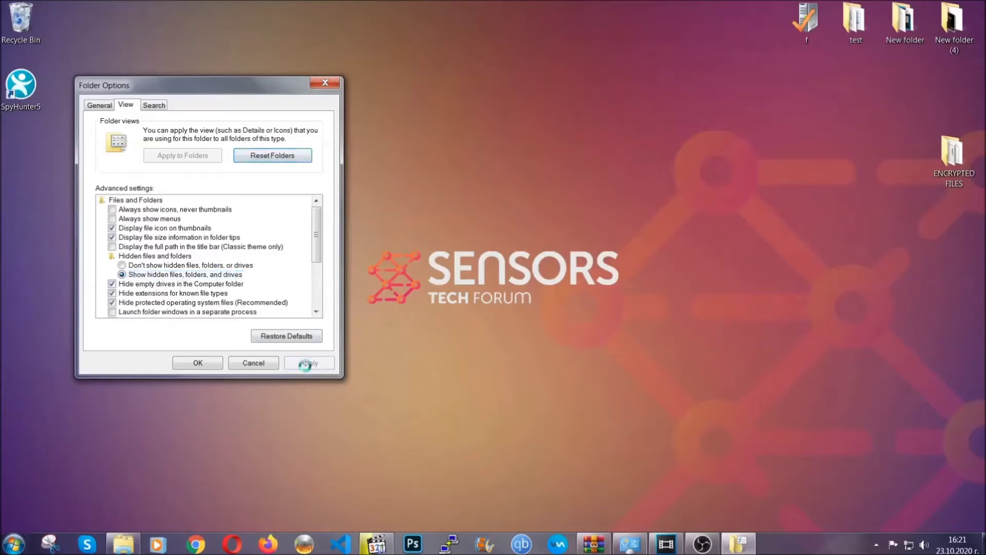
left_click(193, 363)
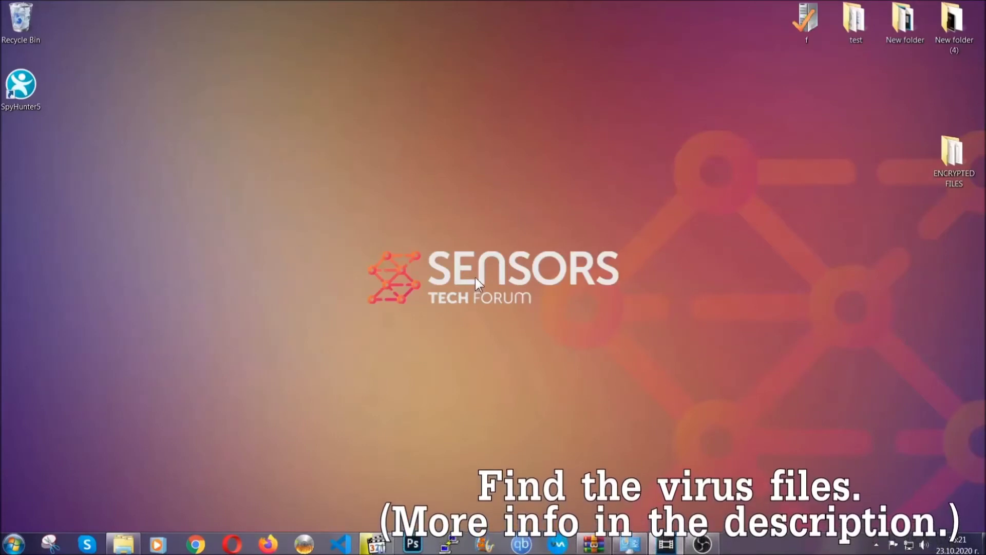
Search Computer for 'fileextension:exe Example Virus Name', finding one 260 KB match.
left_click(14, 543)
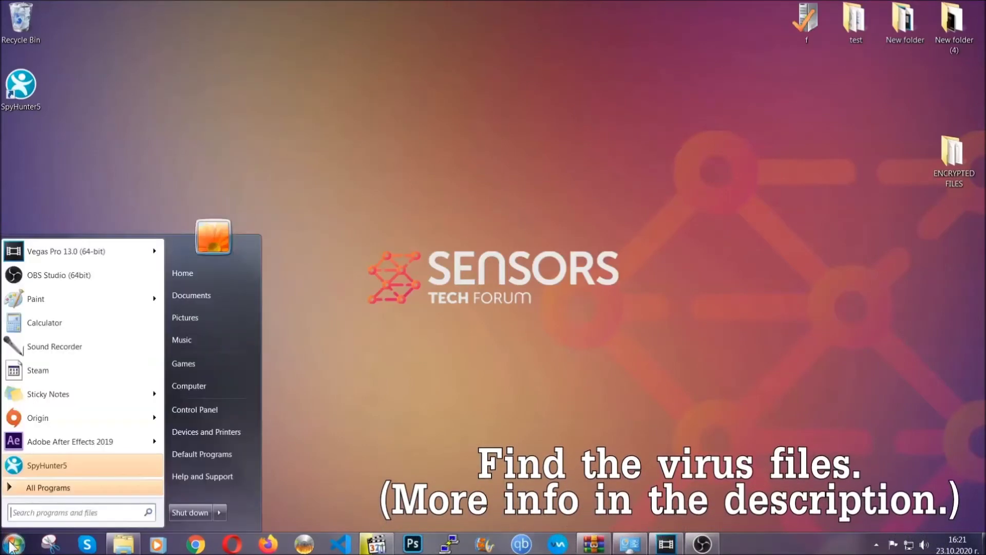
left_click(203, 385)
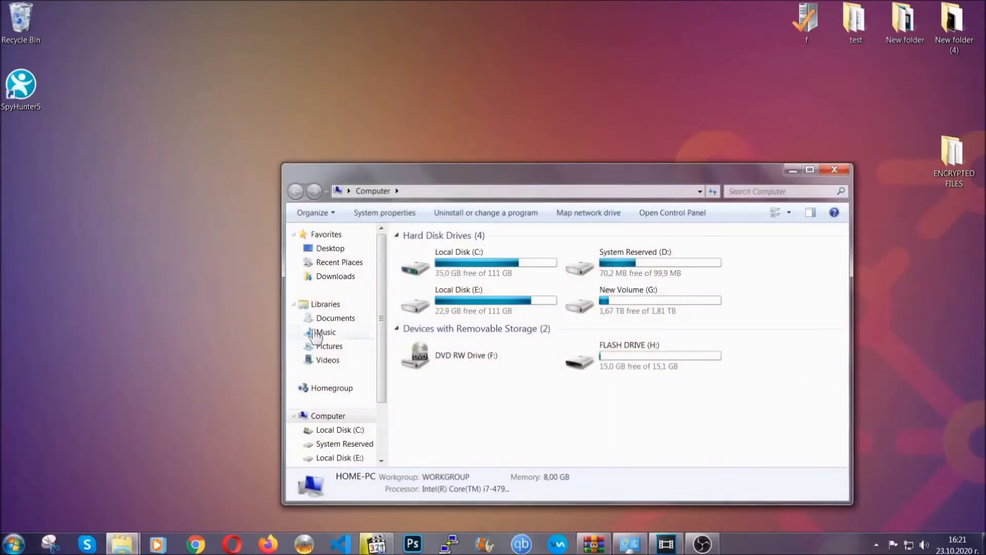
left_click_drag(536, 180, 471, 136)
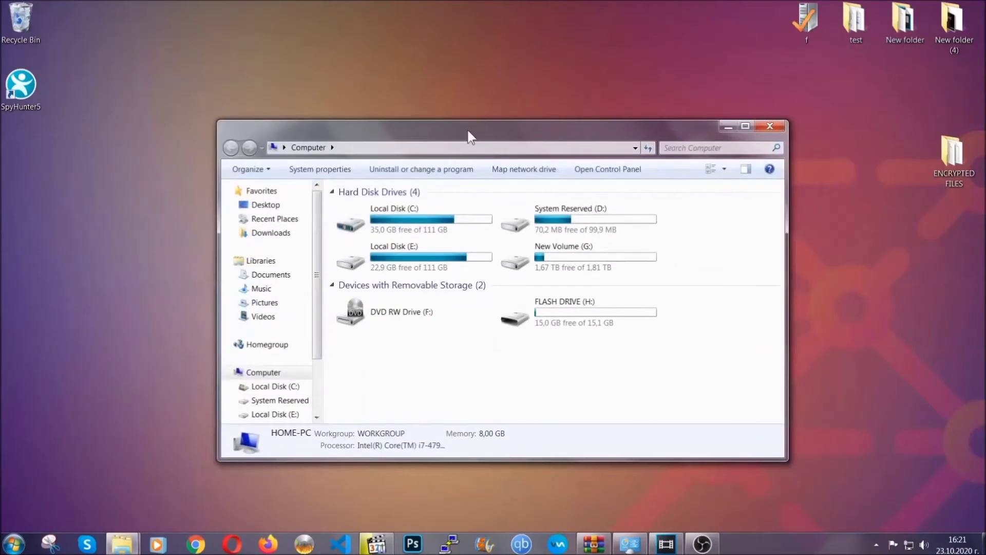
left_click(672, 148)
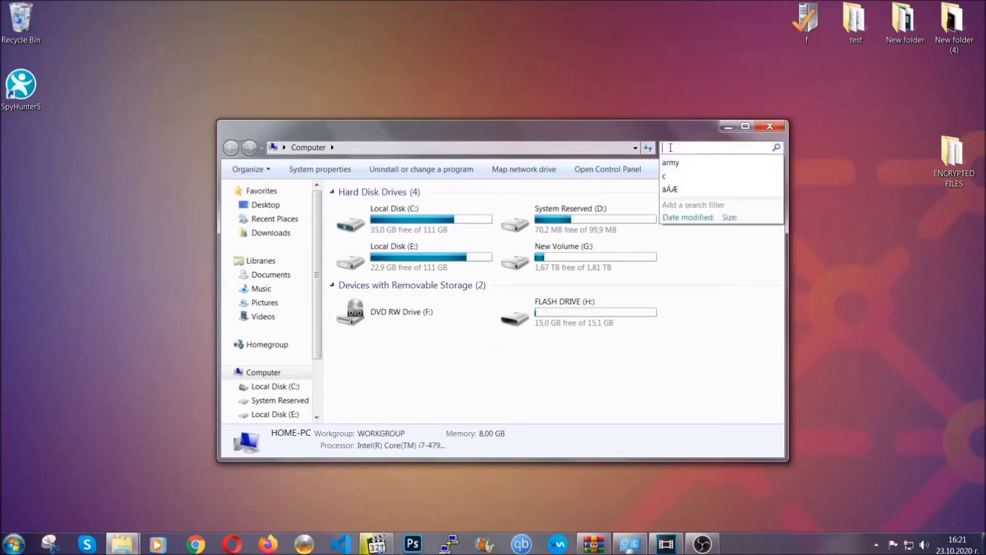
type("file")
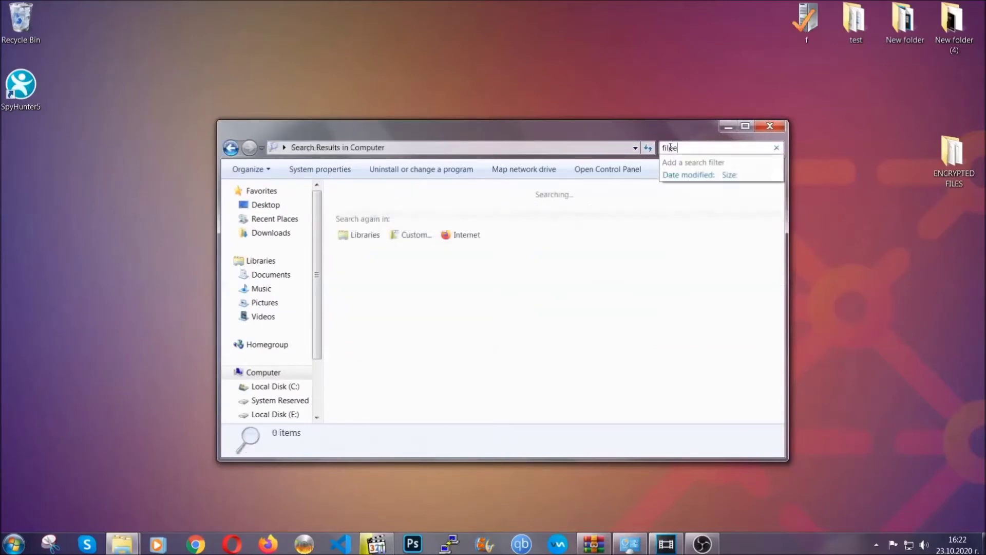
type("extension:exe ")
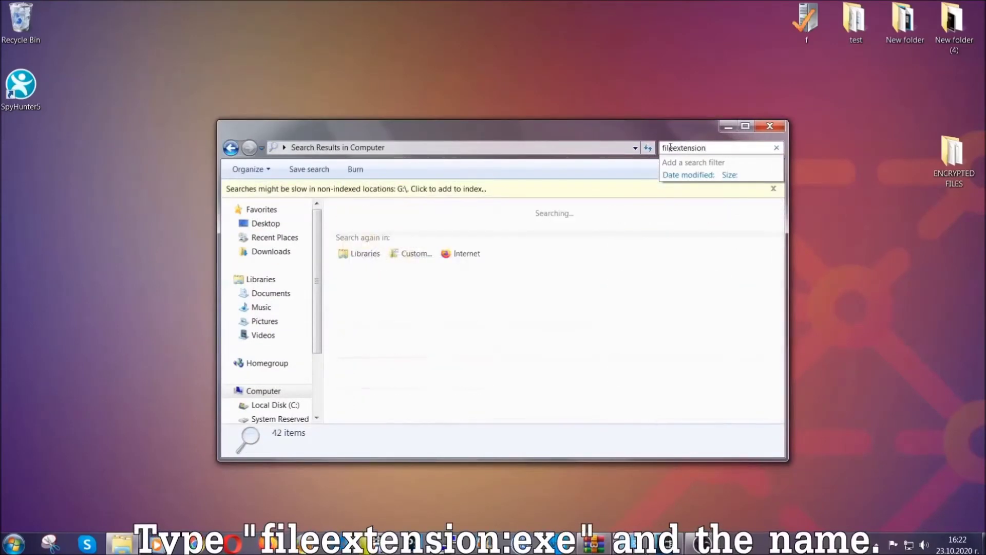
type("E")
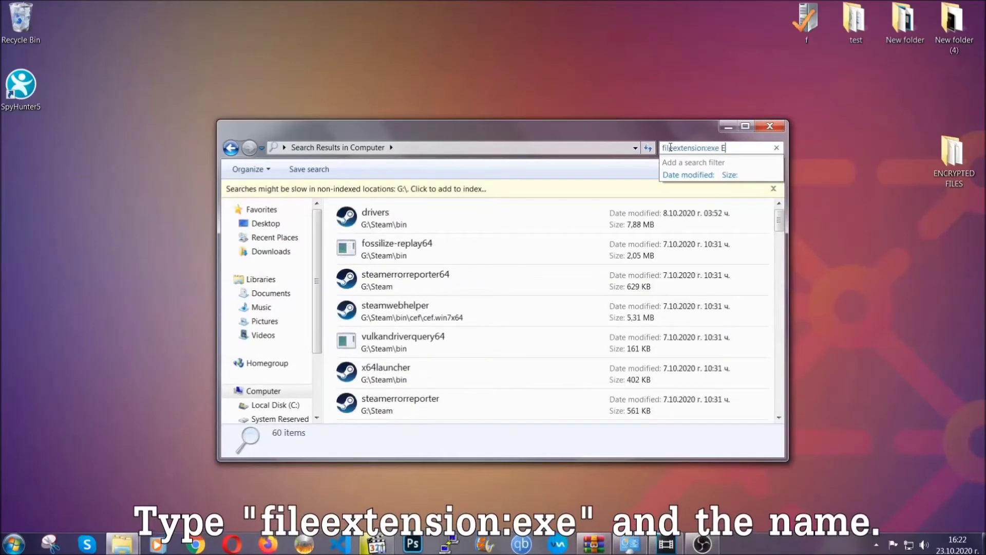
type("xample Virus Name")
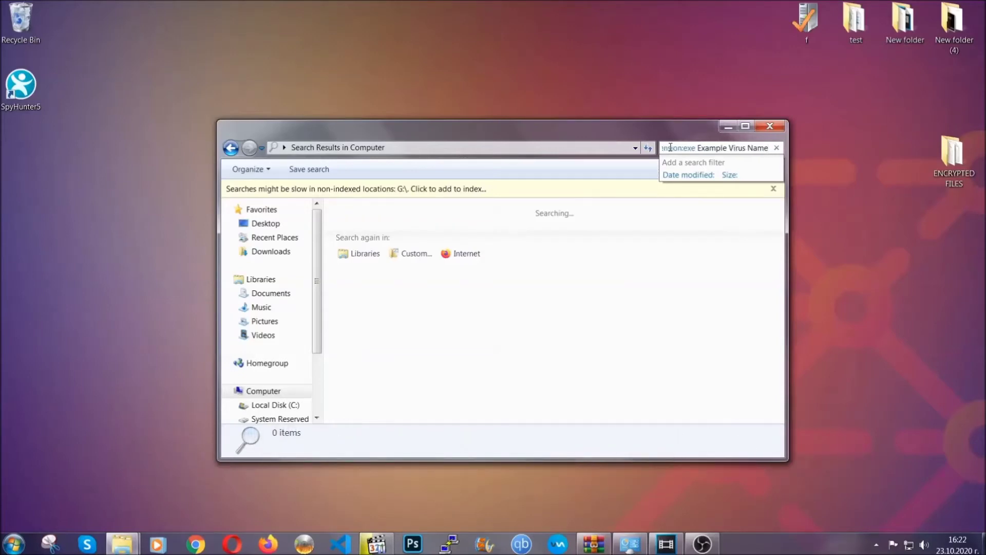
key("Return")
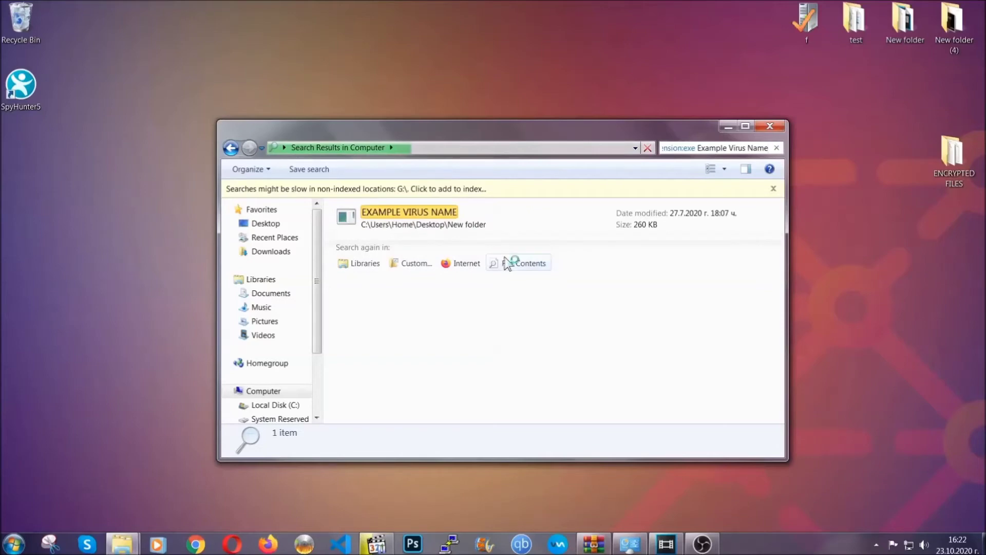
Delete the EXAMPLE VIRUS NAME file to the Recycle Bin and close Explorer.
left_click(431, 209)
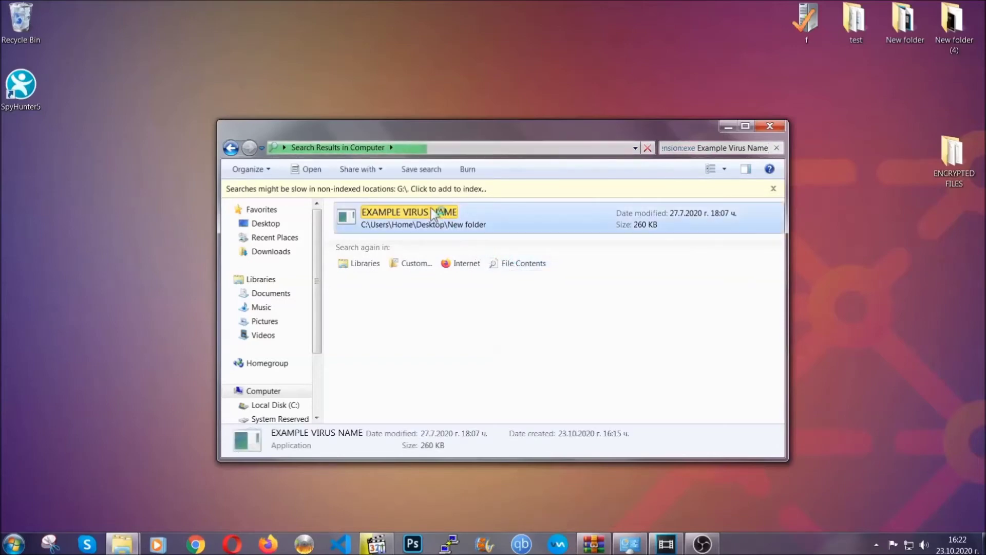
right_click(432, 211)
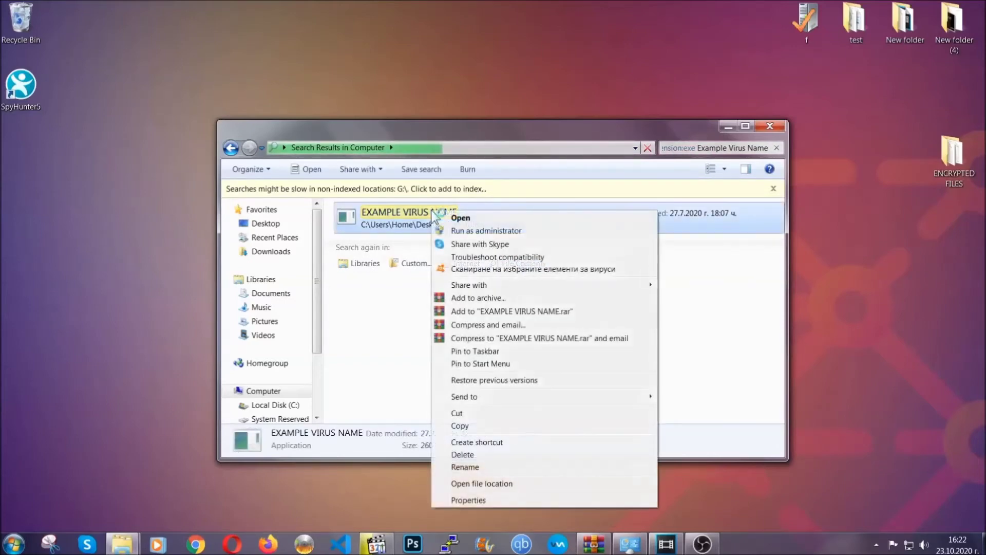
left_click(475, 454)
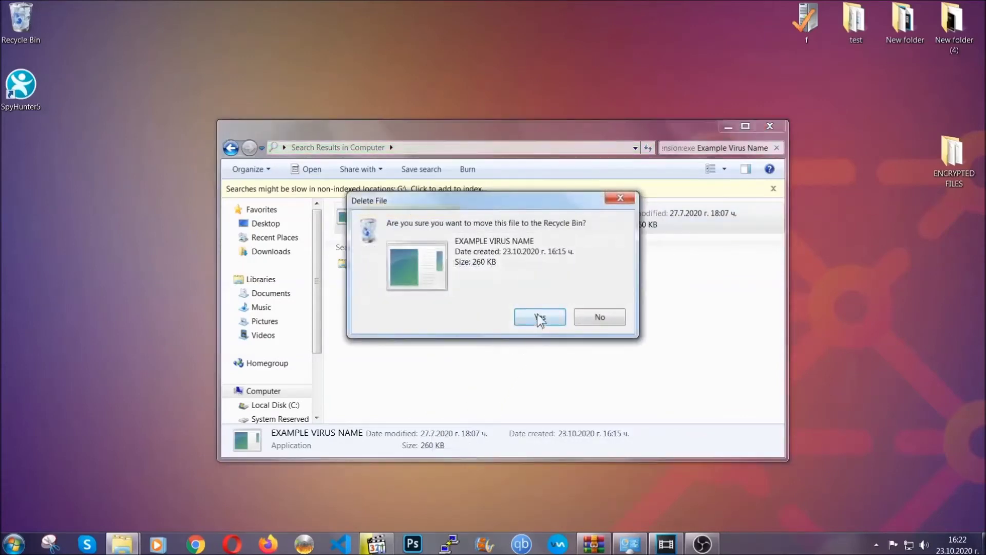
left_click(538, 315)
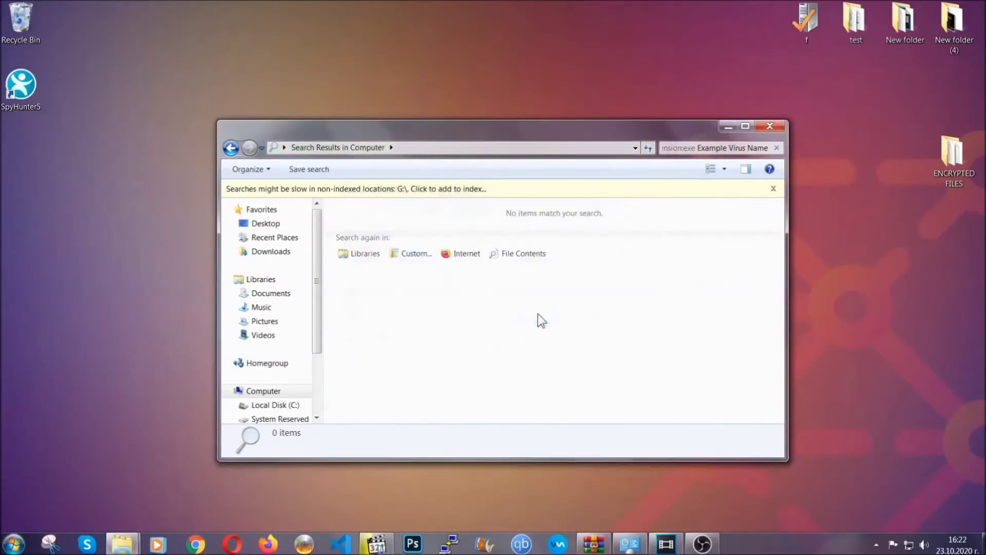
left_click(770, 126)
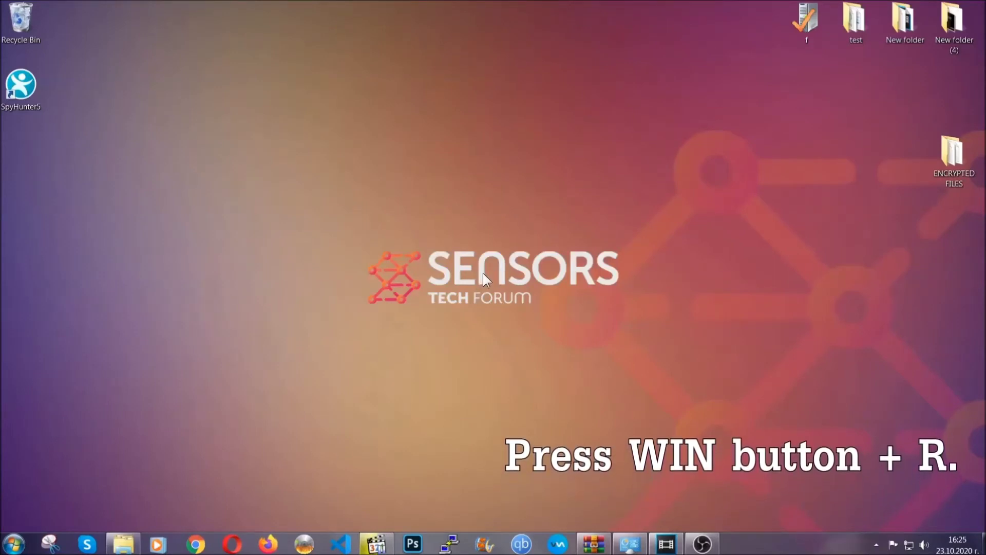
Replace cmd with REGEDIT in the Run dialog to launch Registry Editor.
key("super+r")
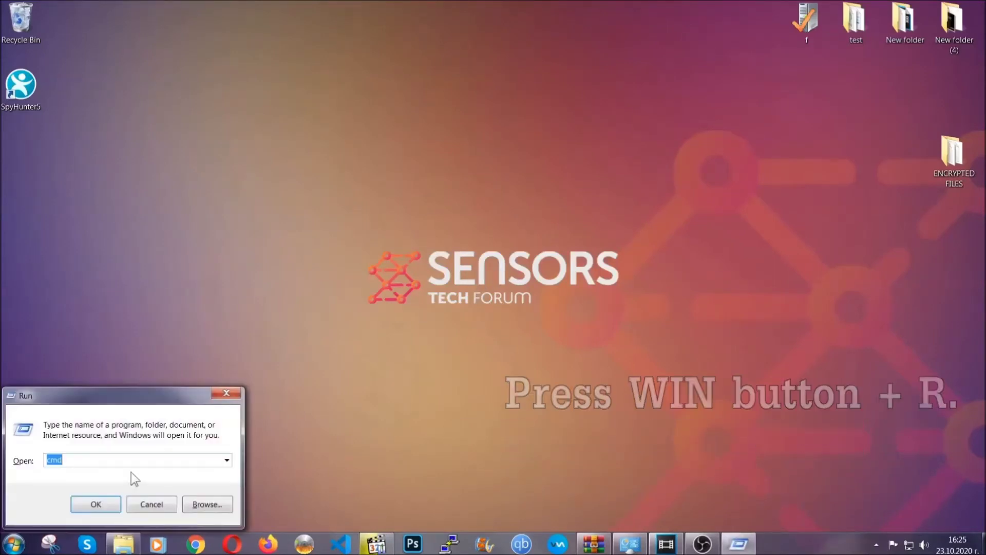
left_click(100, 465)
left_click_drag(100, 466, 11, 466)
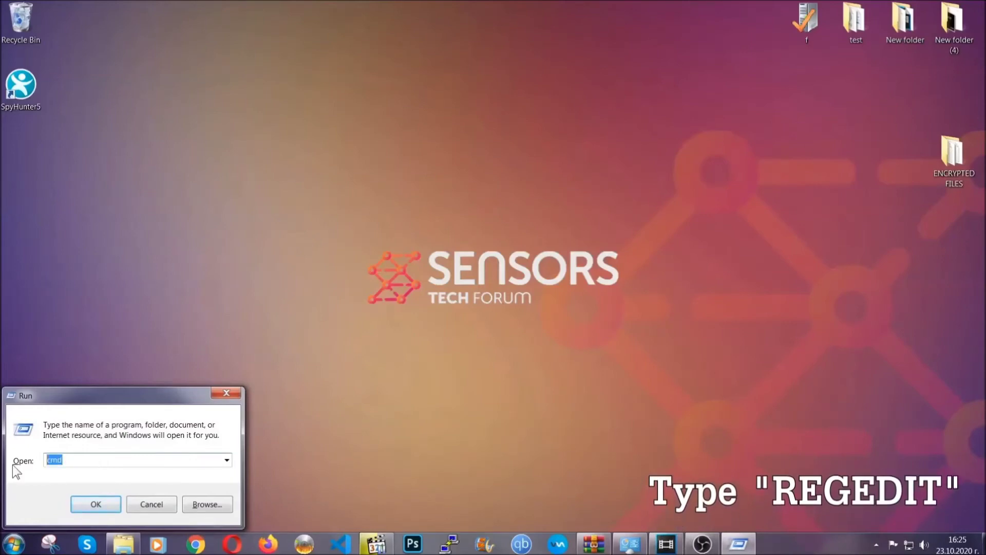
type("REGEDIT")
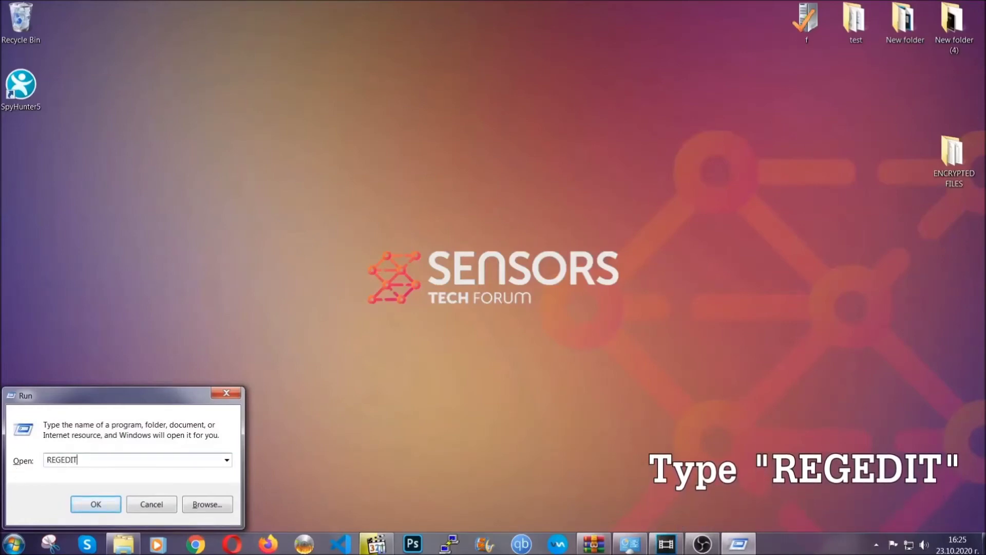
left_click(84, 501)
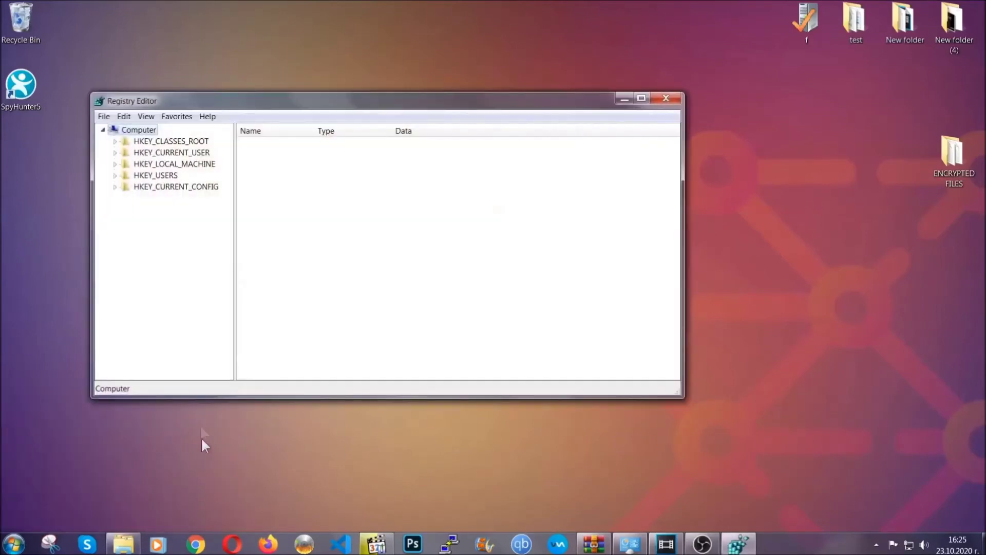
Export the whole registry as BACKUP.reg to the Desktop.
left_click(103, 116)
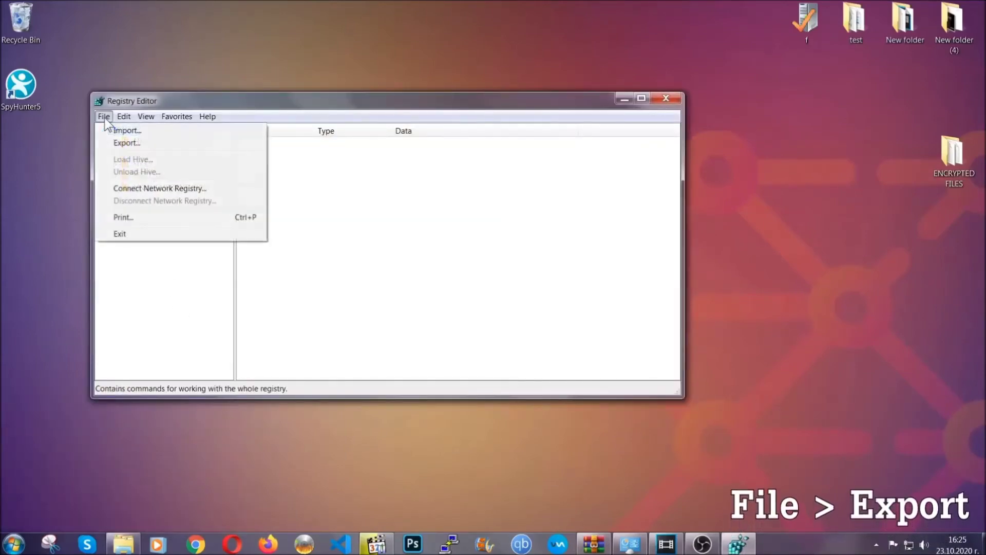
left_click(128, 141)
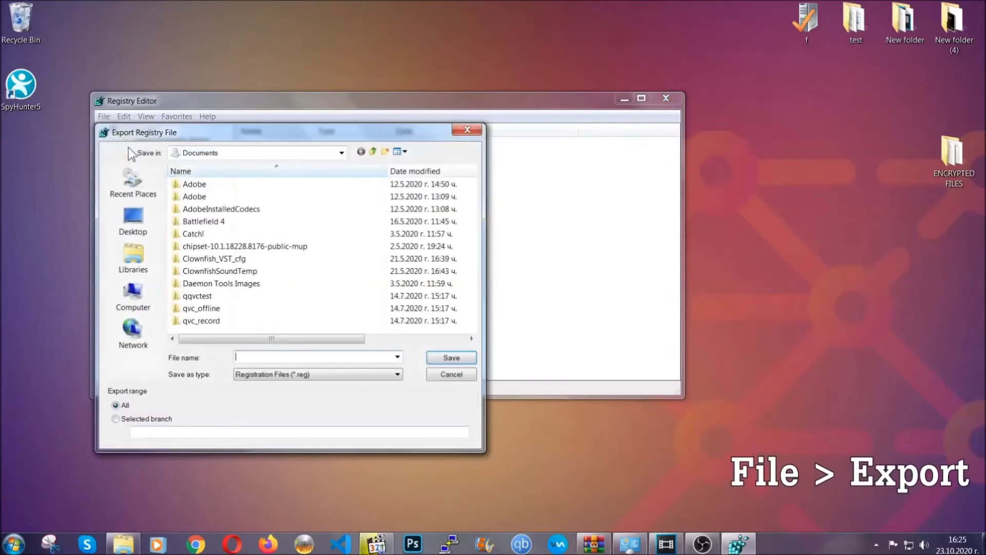
left_click(127, 217)
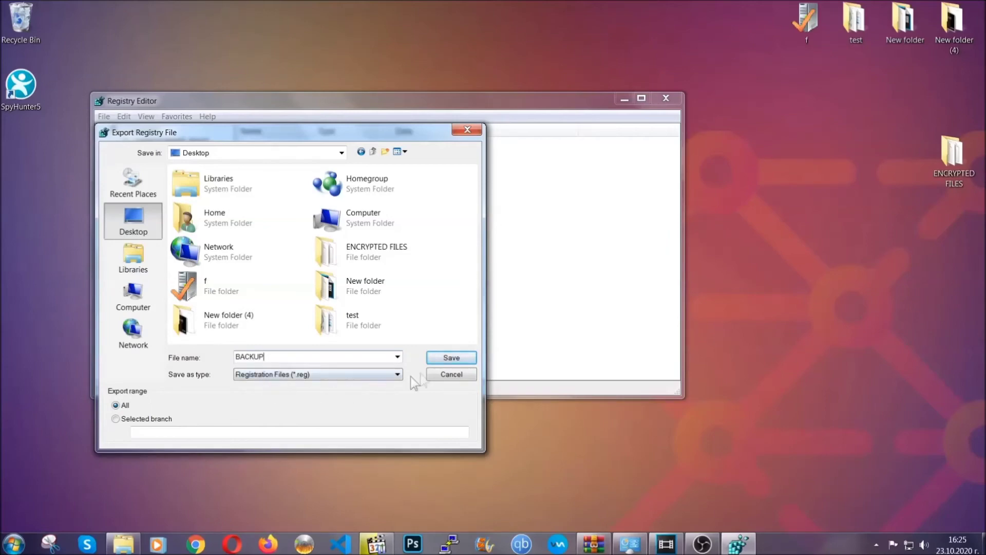
left_click(444, 360)
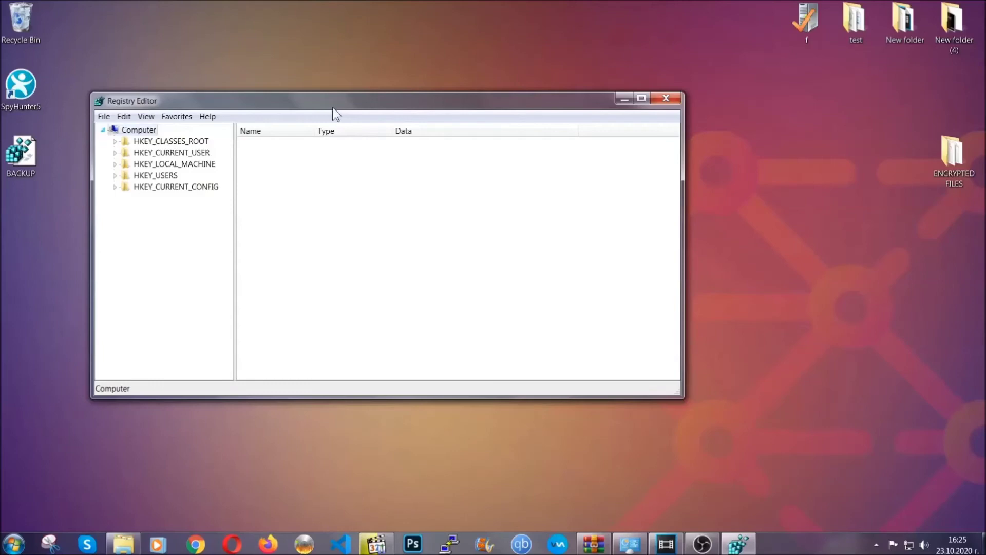
Move the Registry Editor window and select HKEY_CURRENT_USER to show its (Default) value.
left_click_drag(332, 107, 430, 139)
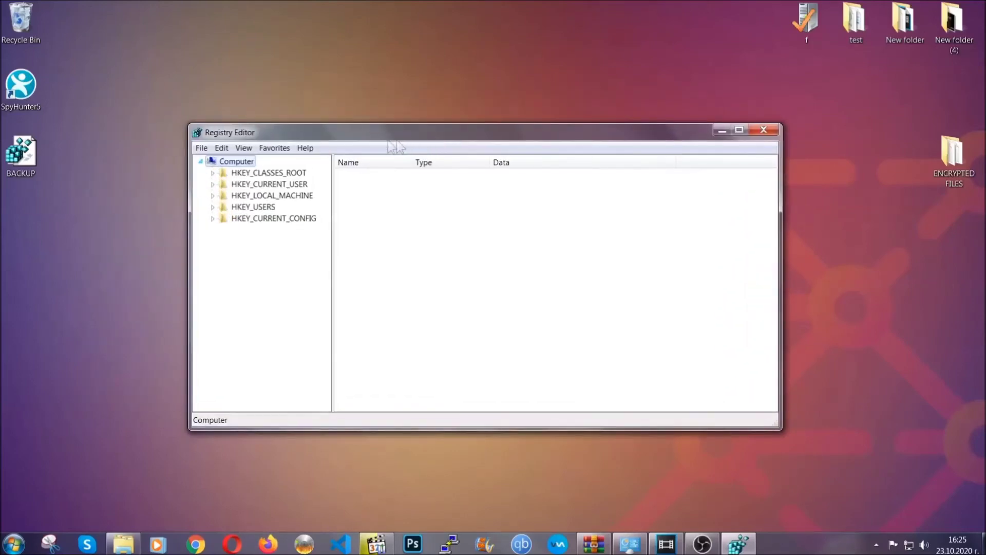
left_click(201, 149)
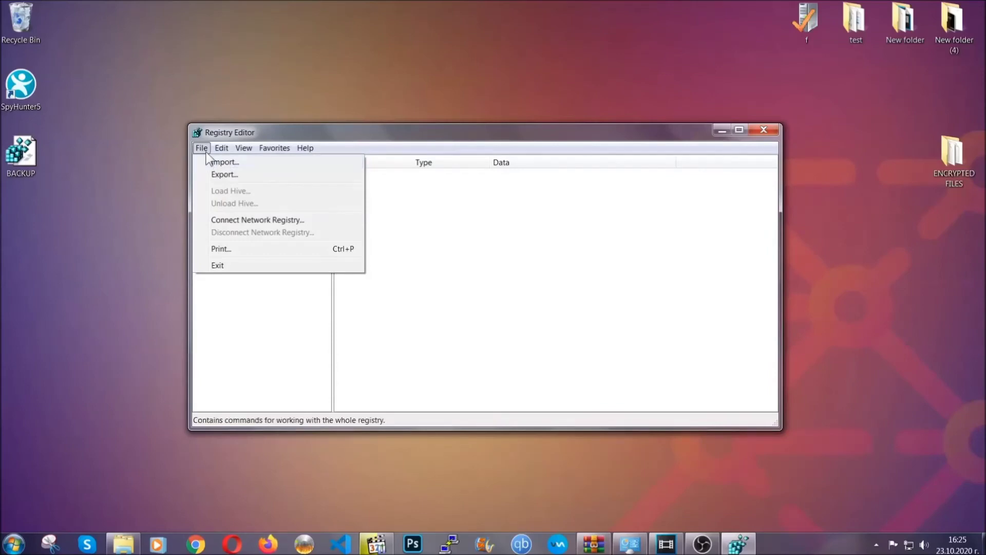
left_click(201, 149)
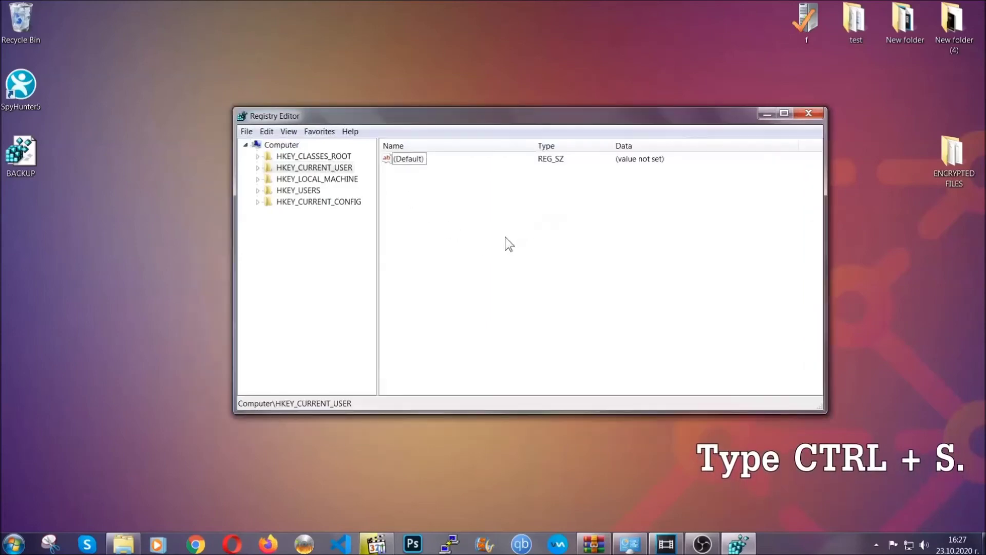
Find the RunOnce key with Ctrl+F, then select the Run key to list its startup values.
key("ctrl+f")
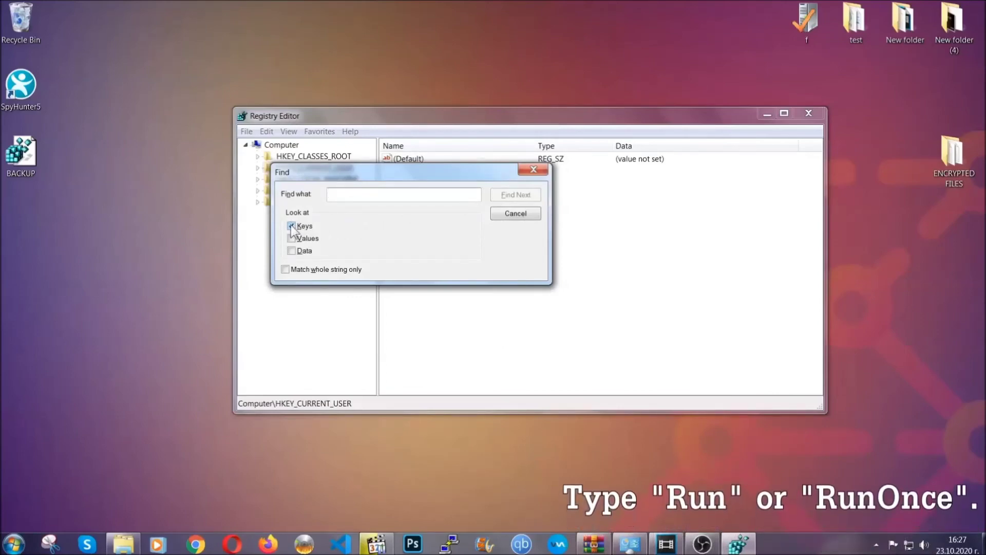
type("R")
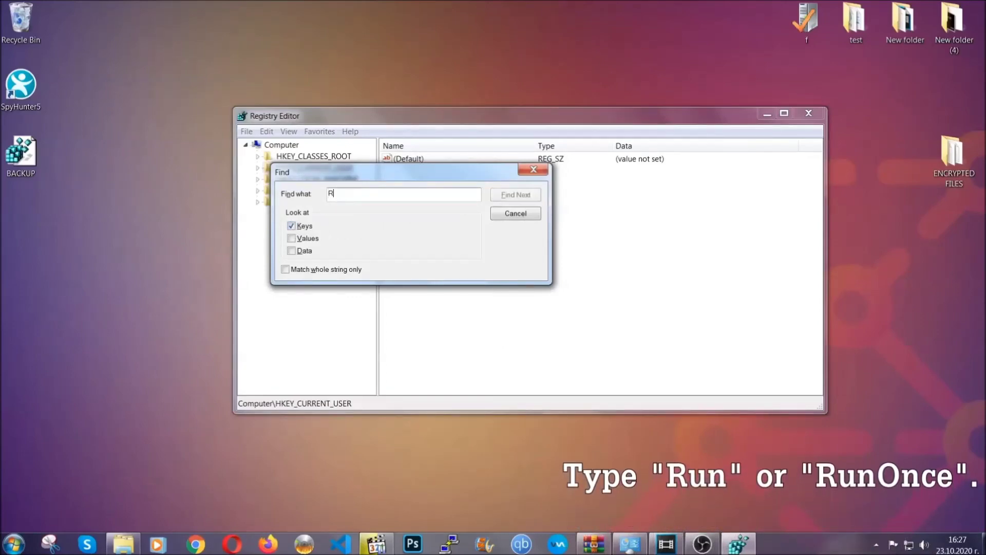
type("unOnce")
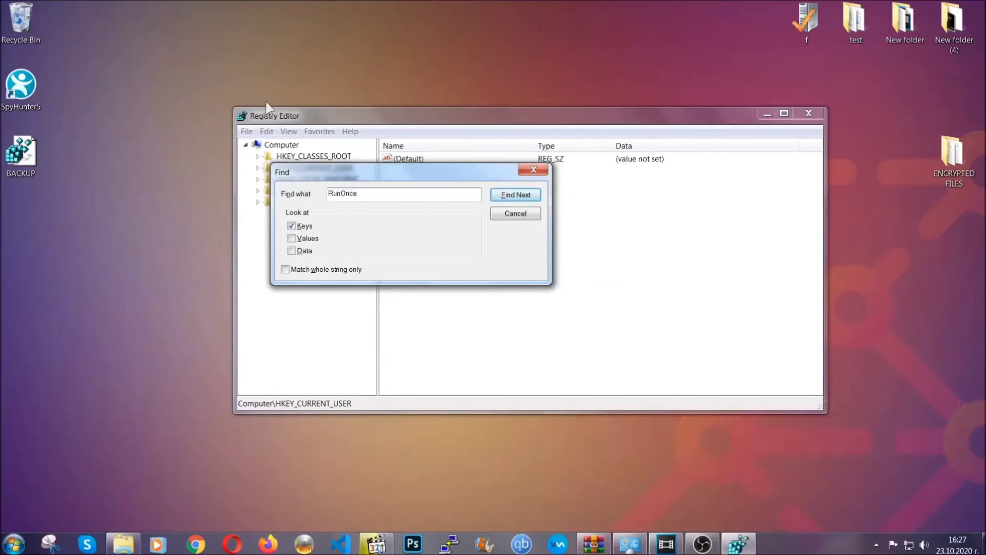
left_click(528, 198)
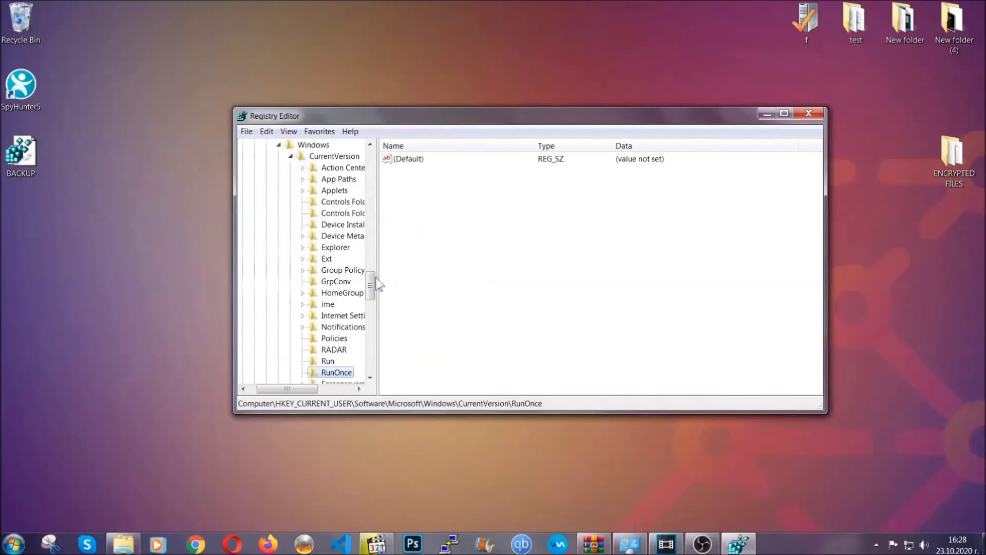
left_click_drag(376, 279, 370, 294)
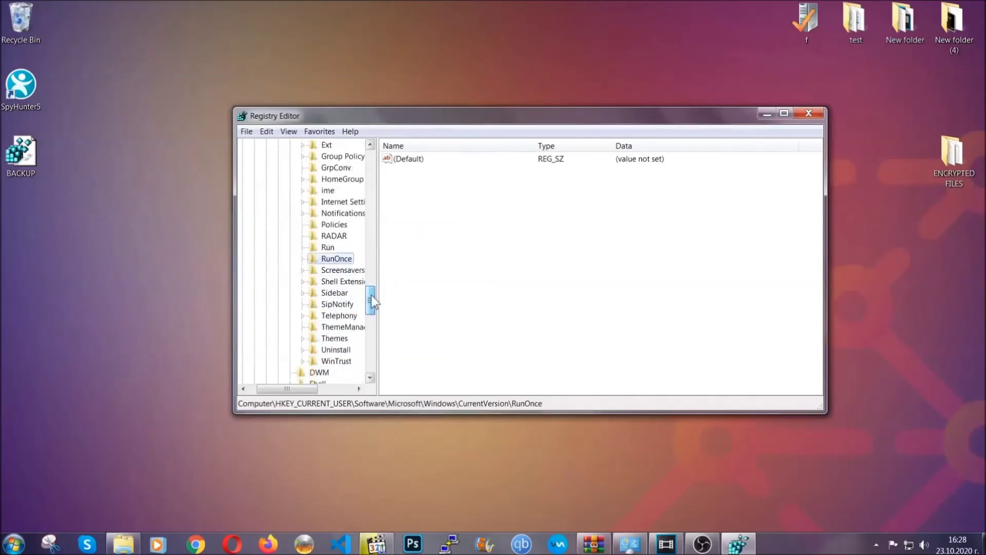
left_click(327, 247)
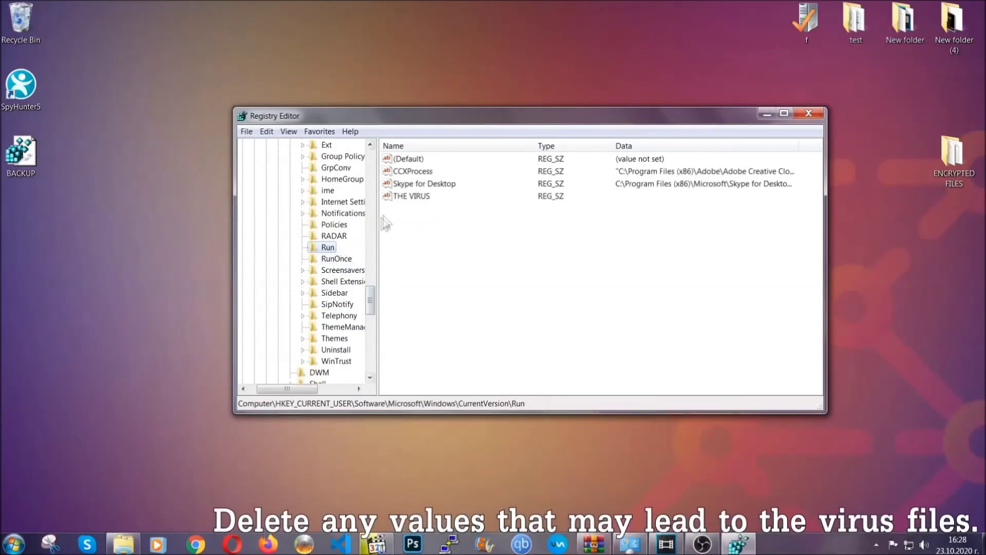
Delete and confirm removal of the 'THE VIRUS' Run value, leaving CCXProcess and Skype, then exit Registry Editor.
left_click(405, 197)
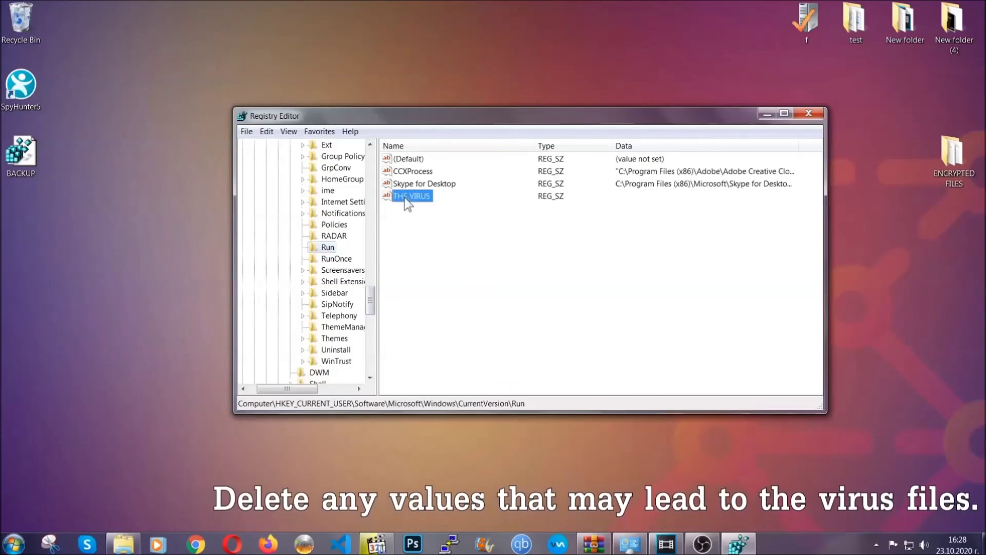
right_click(405, 197)
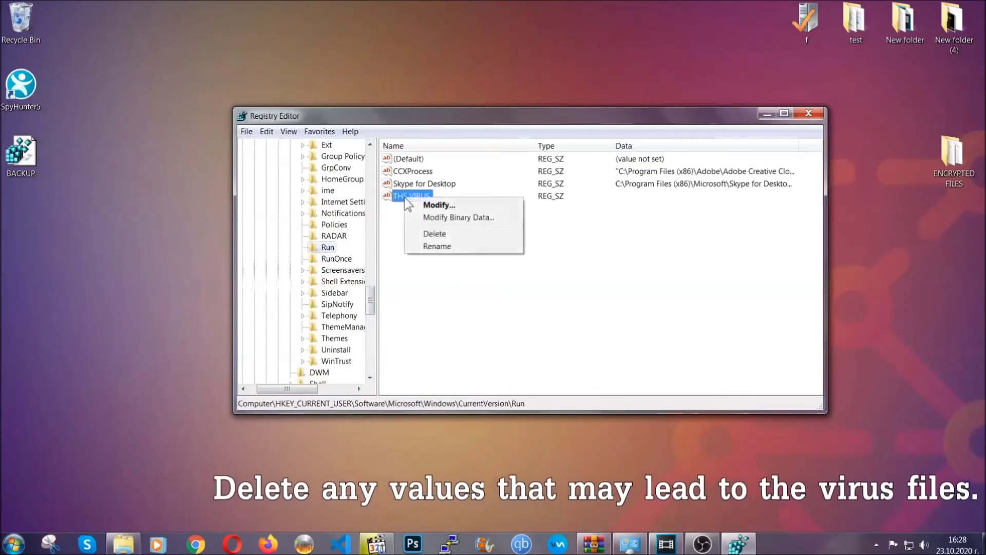
left_click(431, 233)
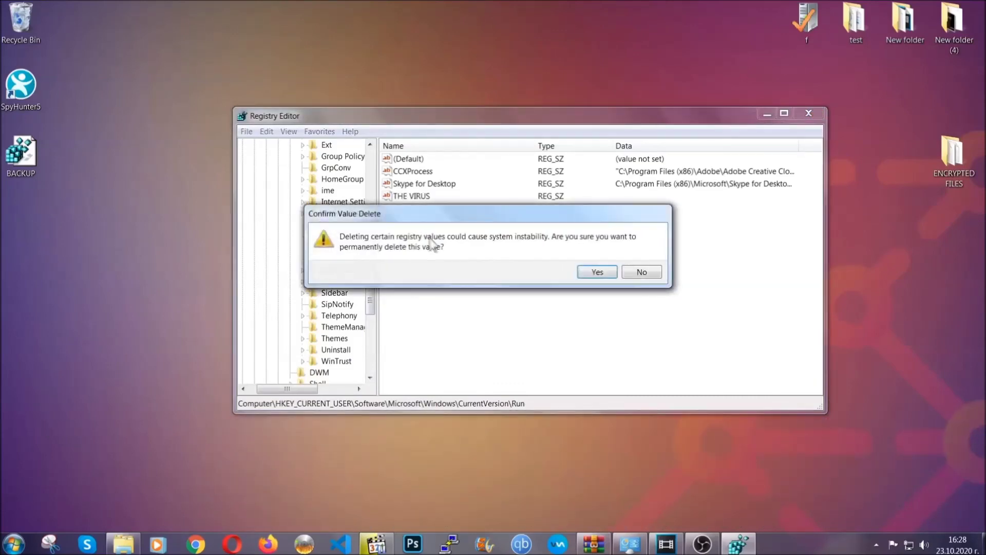
left_click(597, 272)
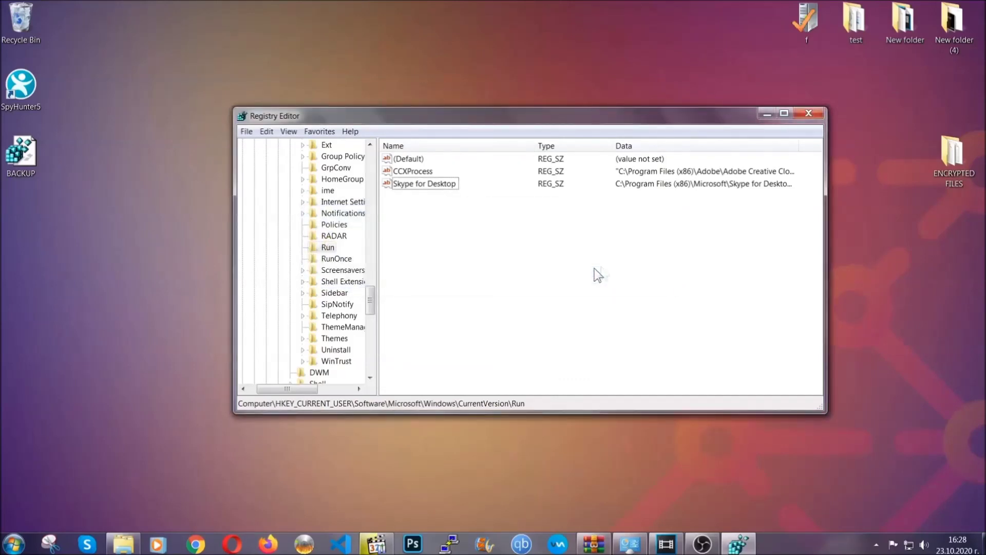
left_click(813, 112)
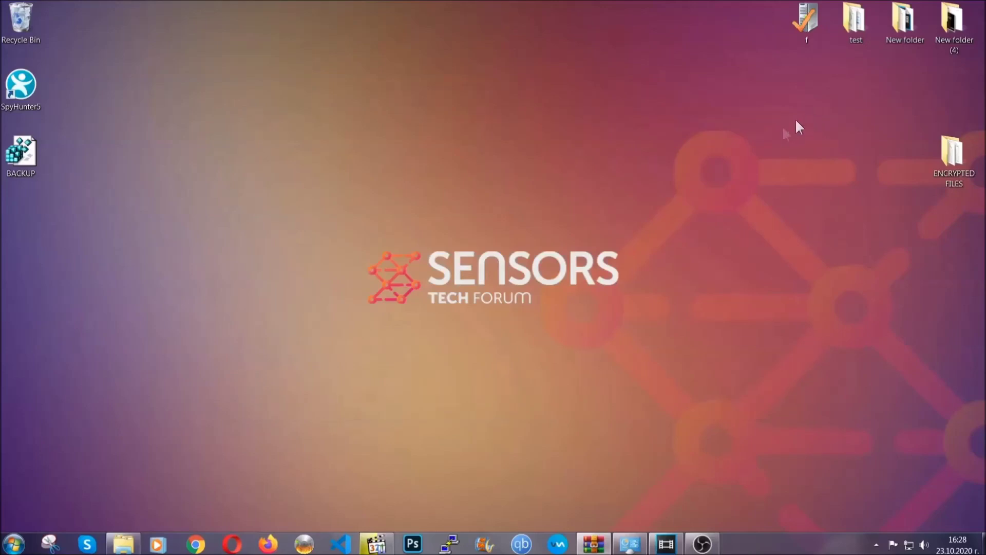